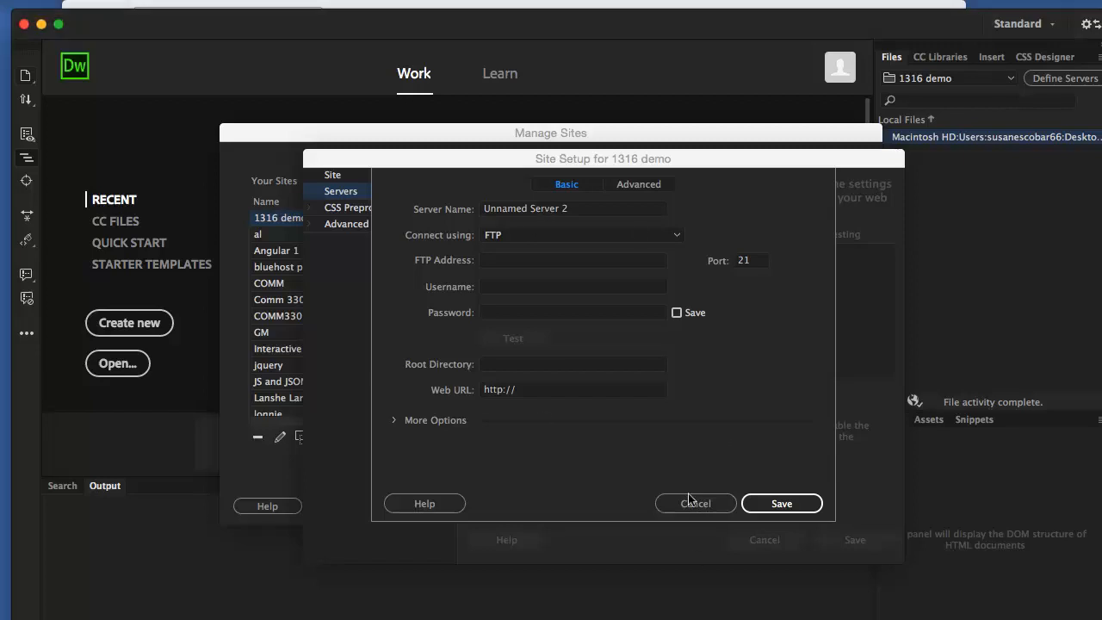
Cancel the blank server entry and the site setup, and return to the list of managed sites
click(691, 503)
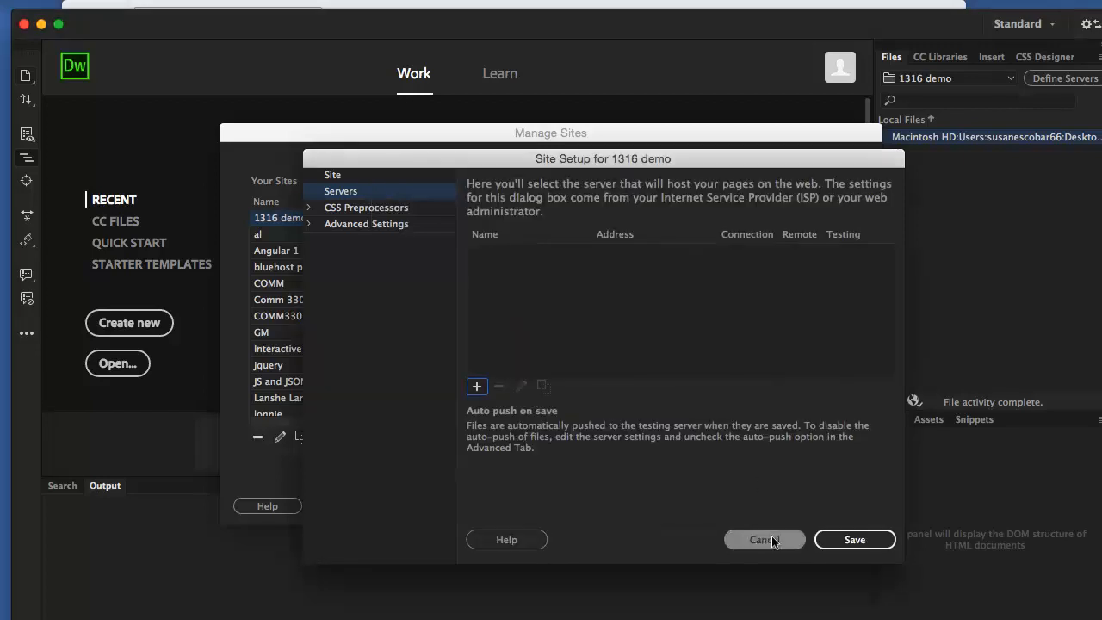
click(772, 540)
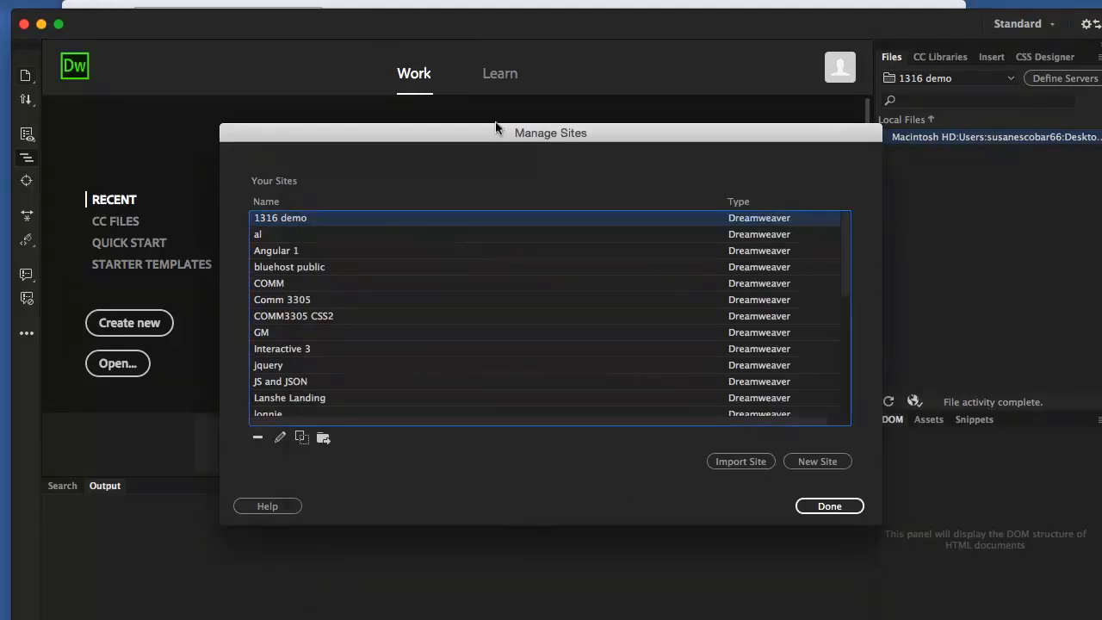
click(404, 1)
click(434, 24)
Add a server named NVC Bluehost to the 1316 demo site, connecting by FTP
double_click(385, 218)
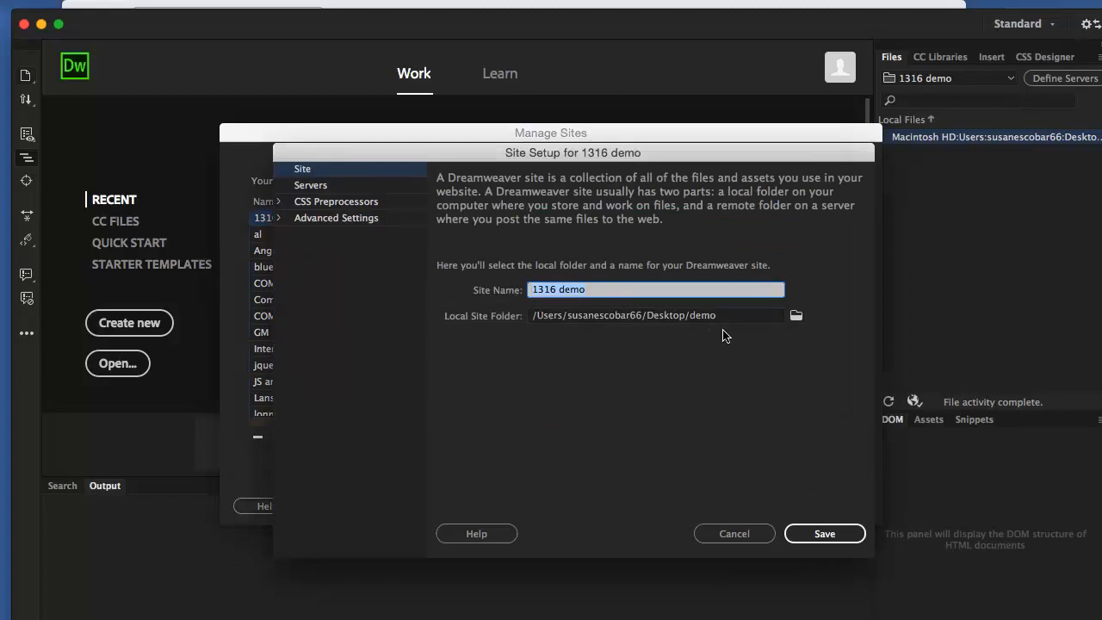
click(332, 183)
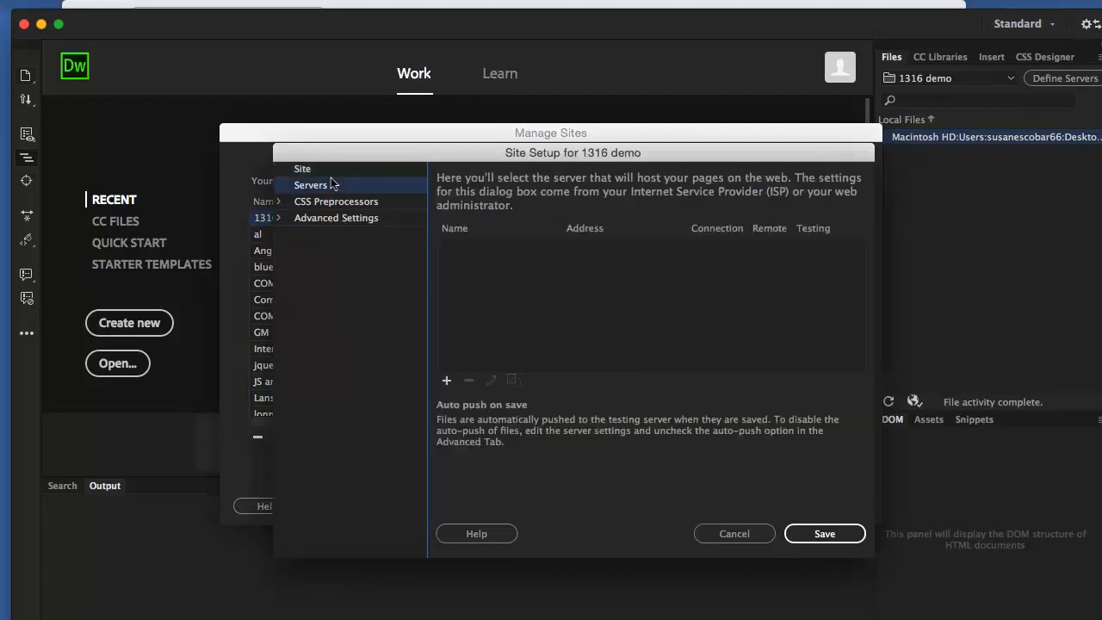
click(445, 381)
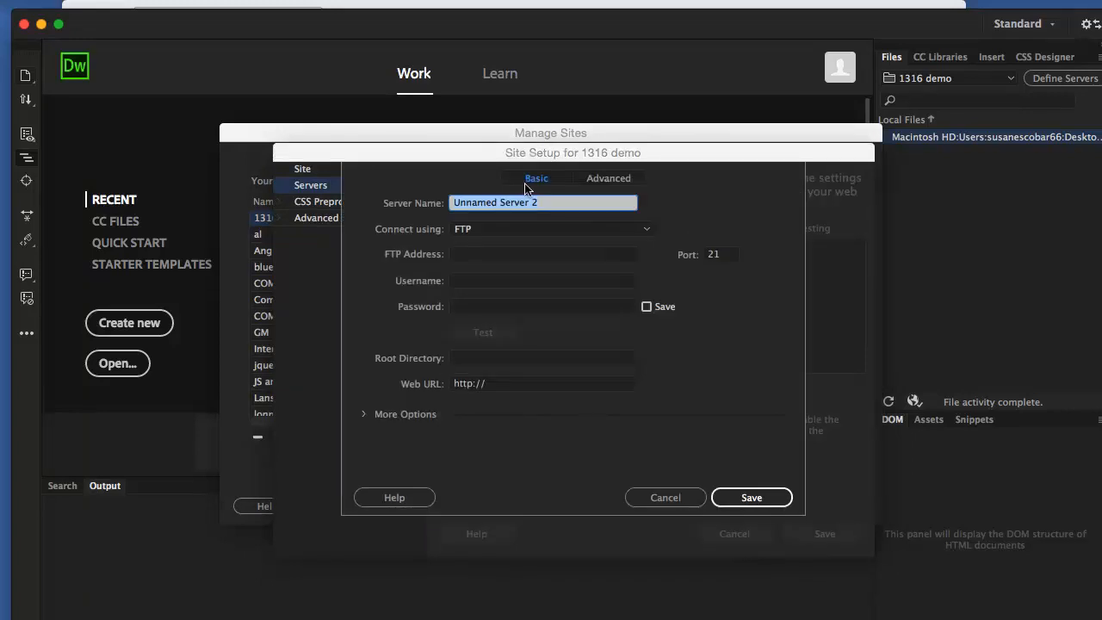
text(NVCb)
key(BackSpace)
text(Bluehost)
click(466, 227)
click(474, 241)
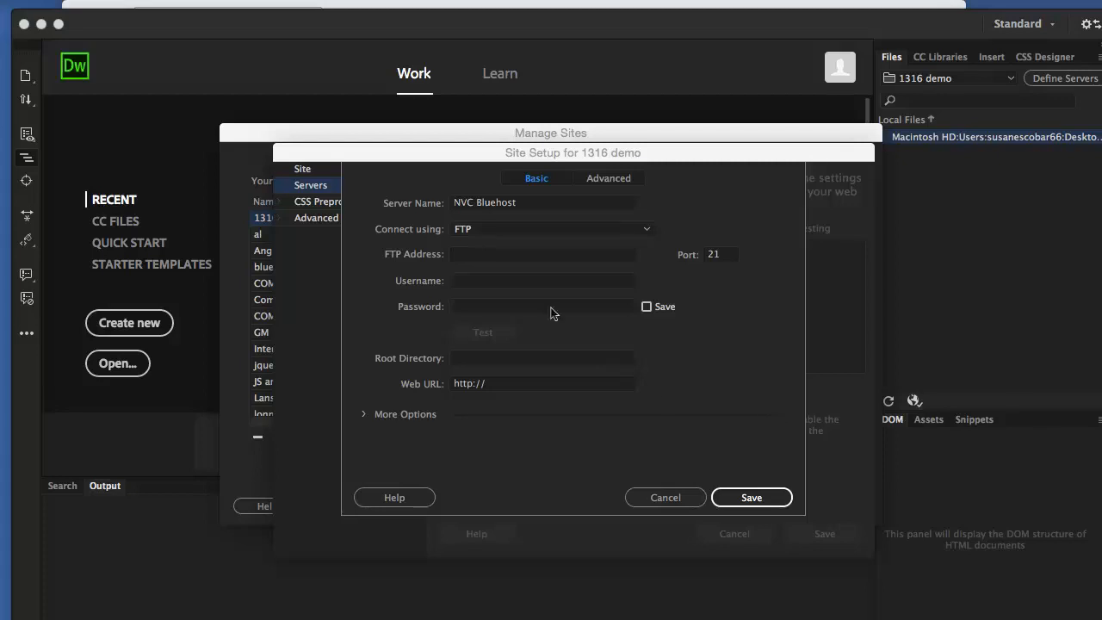
Fill in the server's account username and set its FTP address to nvcmultimedia.com
click(485, 272)
key(super+v)
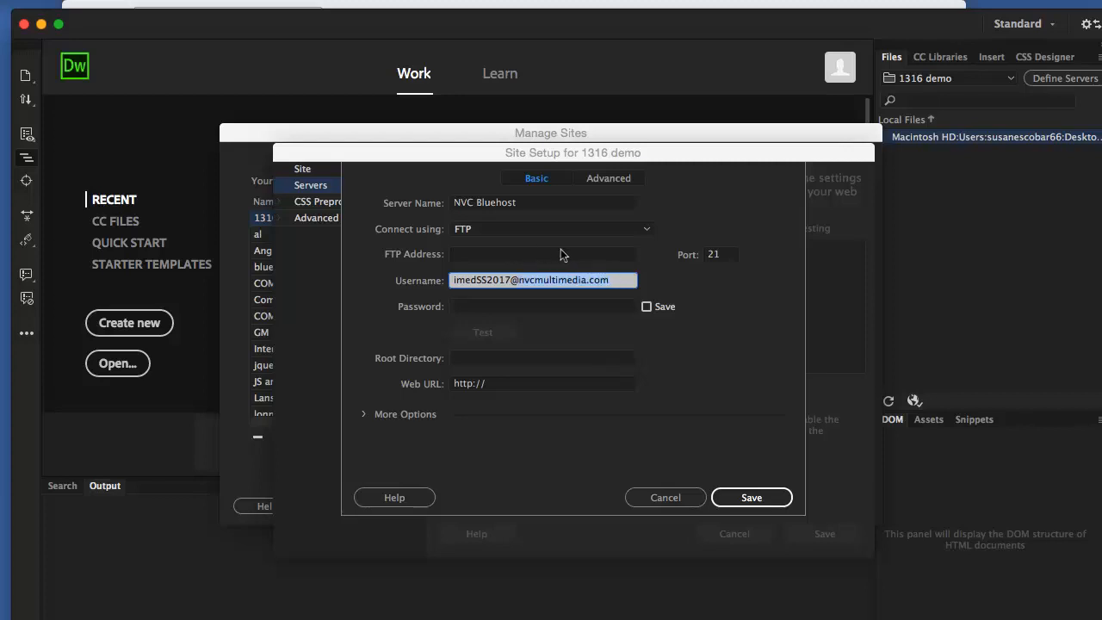
click(475, 254)
text(nvcmultimedia.com)
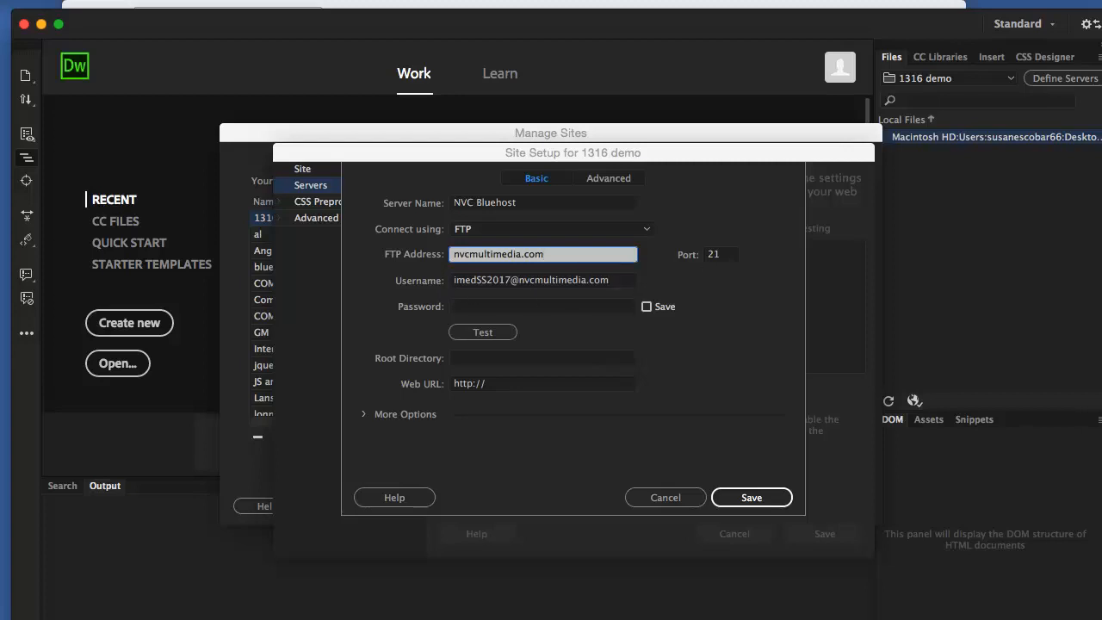
Enter the copied account password for the server and test the connection
key(super+Tab)
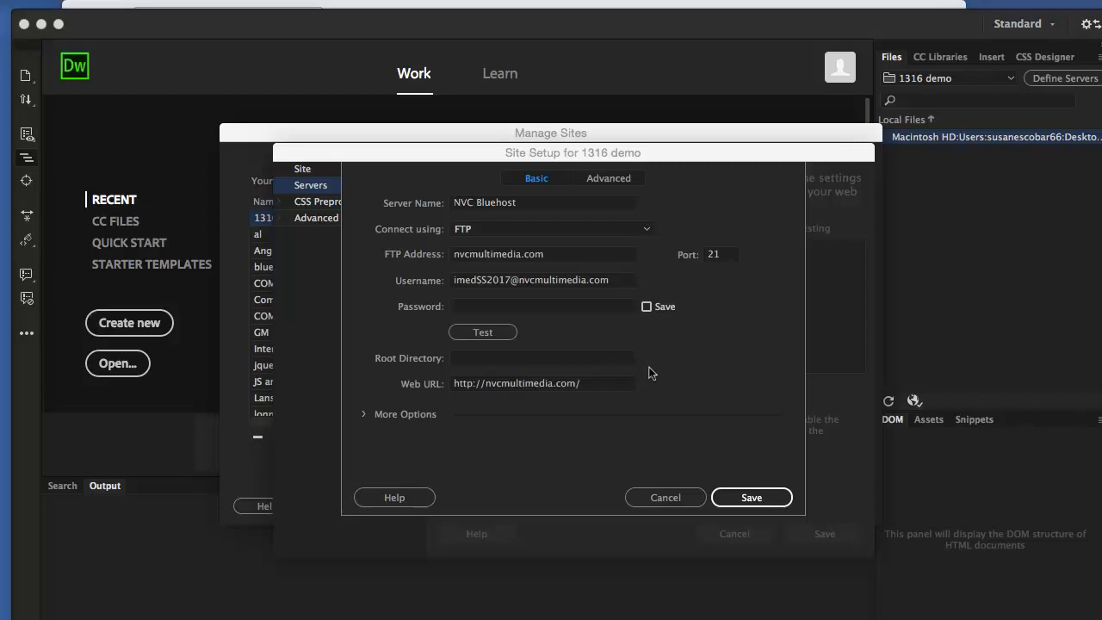
click(475, 308)
key(super+v)
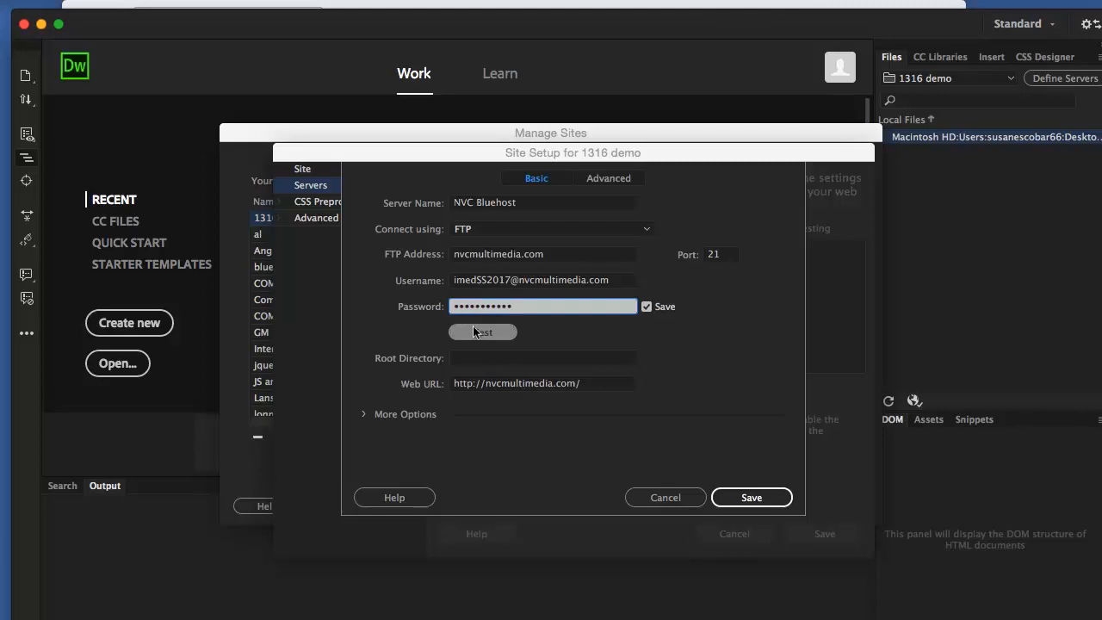
click(473, 330)
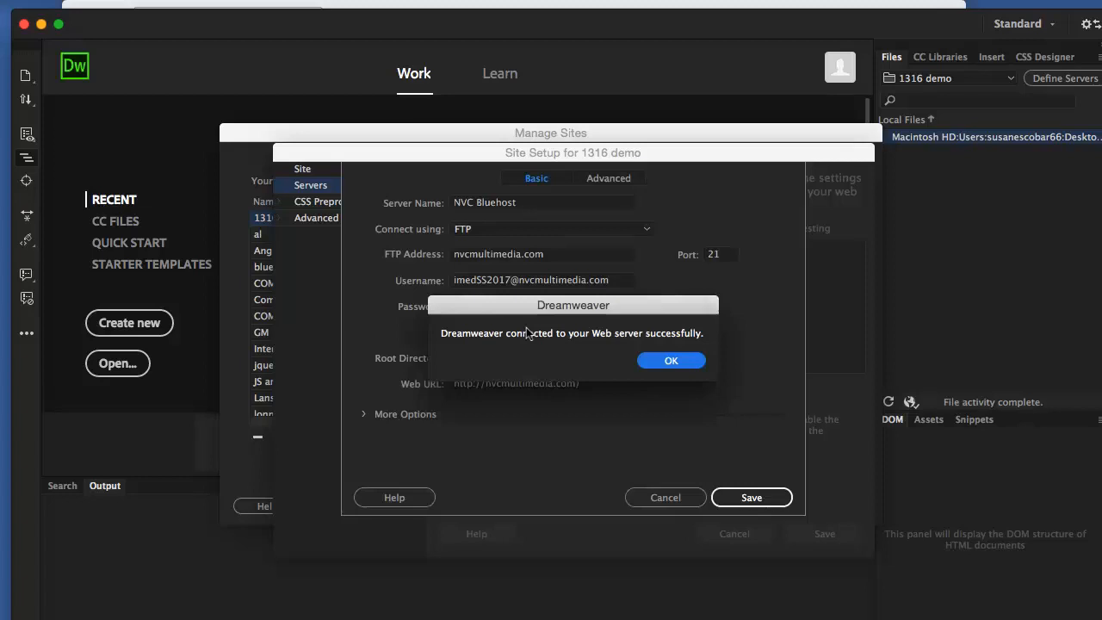
click(662, 362)
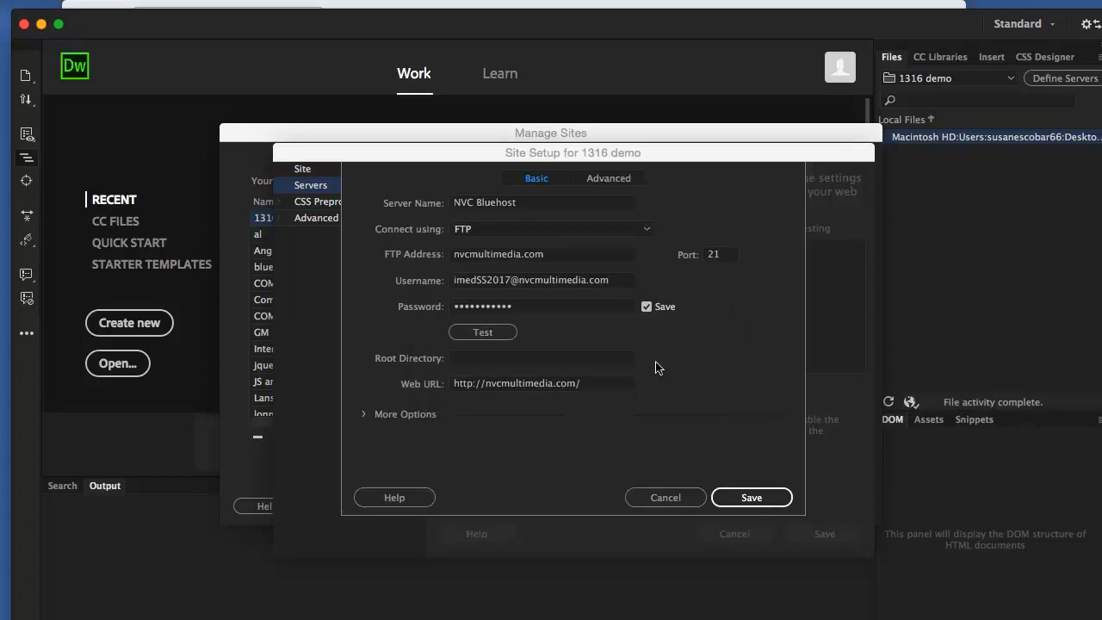
Enter the user's own folder name as the root directory and test the server connection again
click(492, 356)
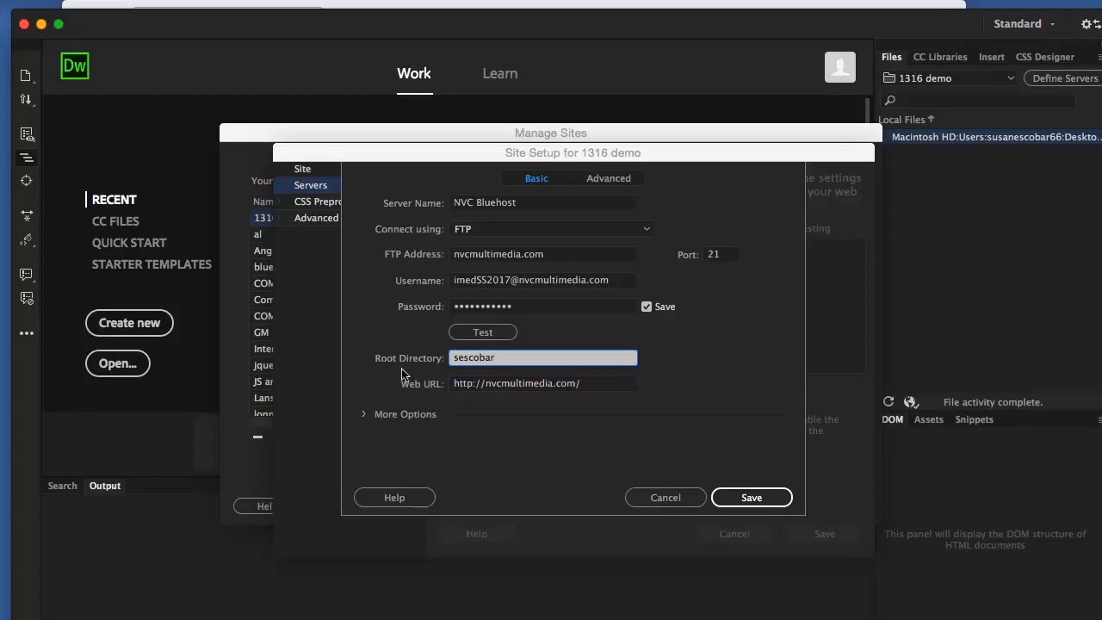
click(483, 332)
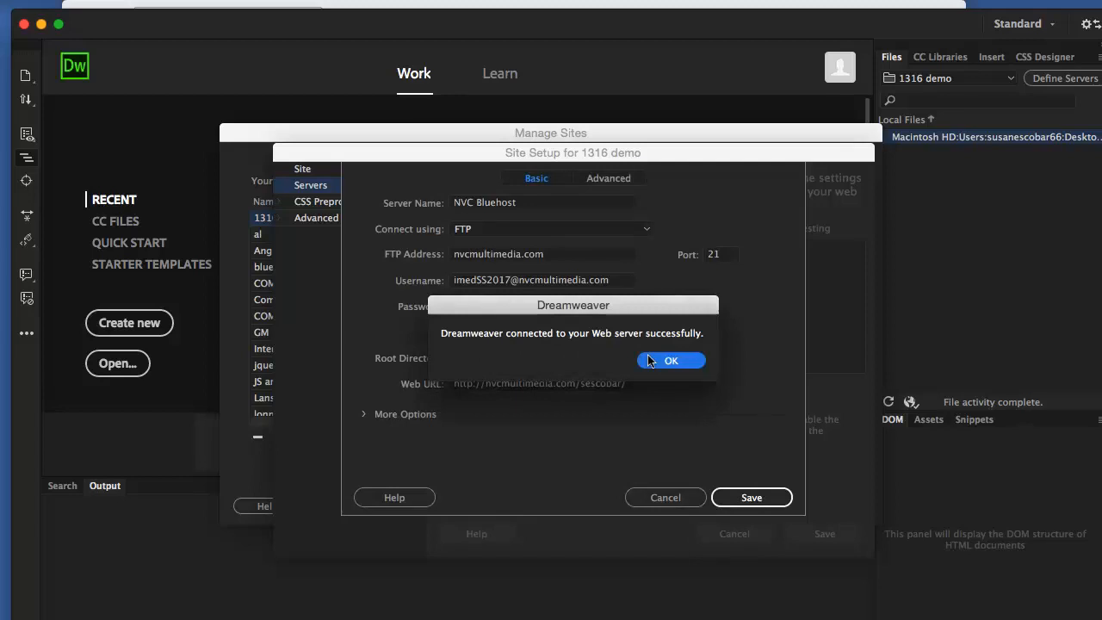
click(650, 360)
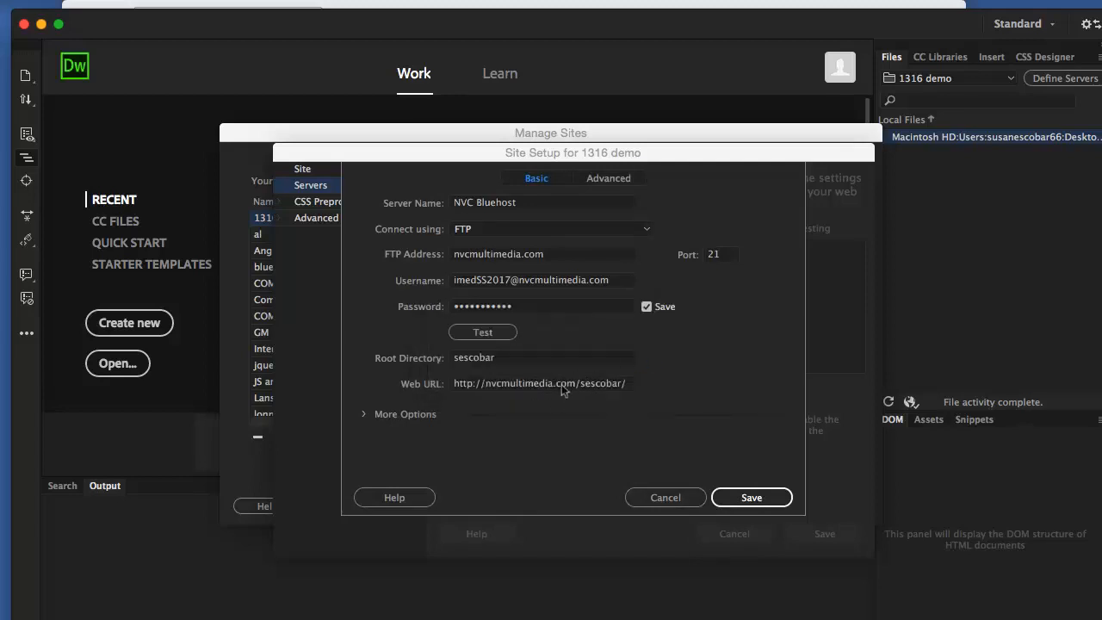
Insert 2017/ before the folder name in the web URL and save the server entry
click(578, 382)
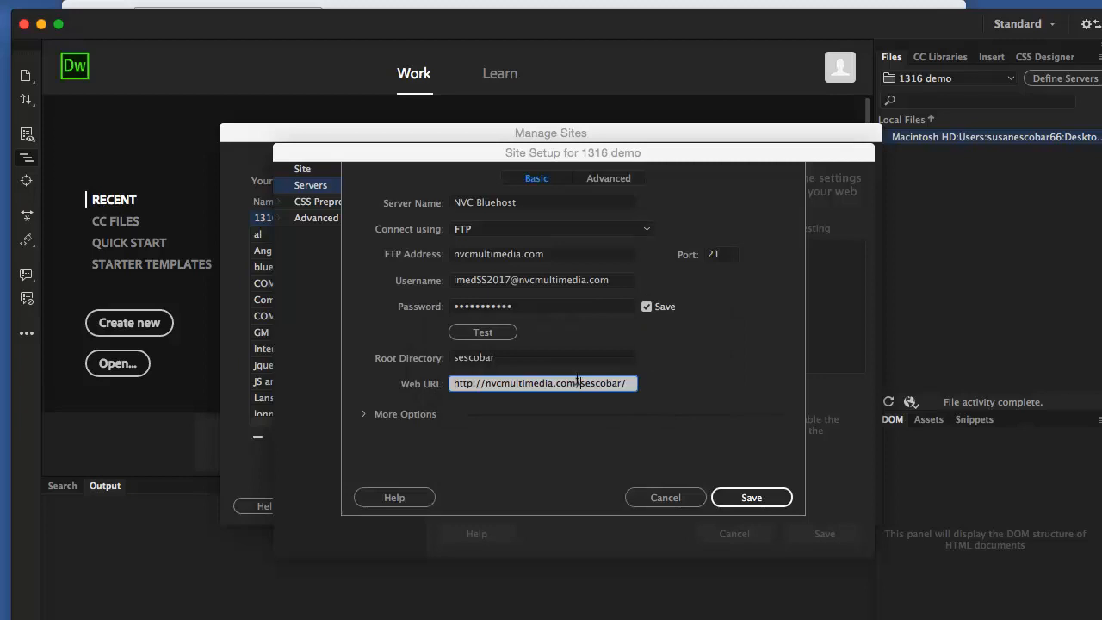
text(2017/)
click(752, 499)
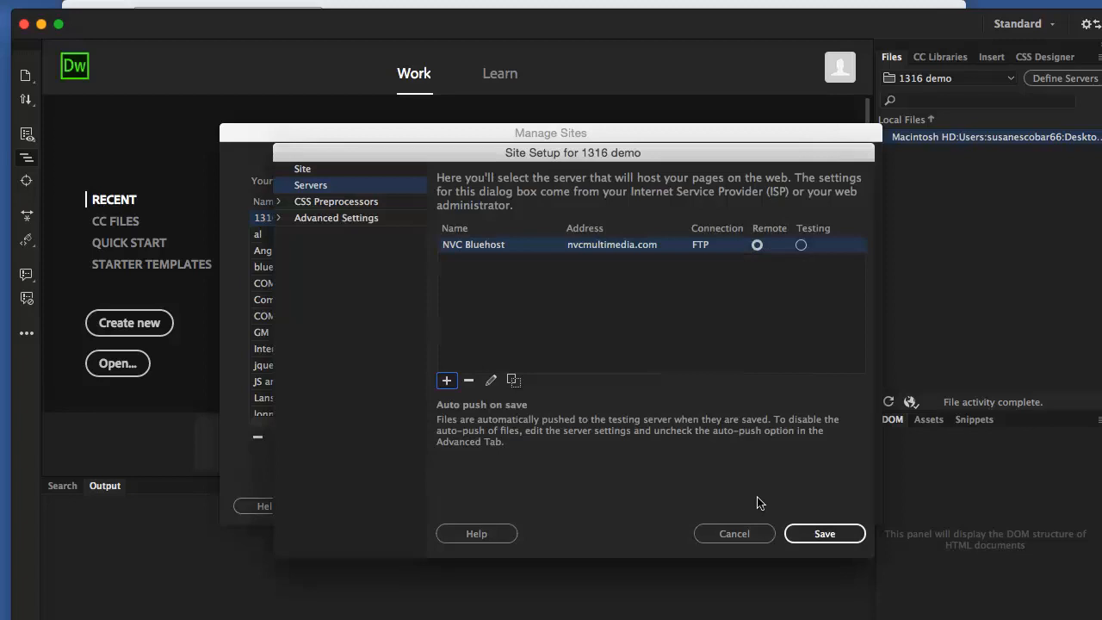
Reopen the NVC Bluehost server entry, test its connection, and save it back to the server list
double_click(604, 244)
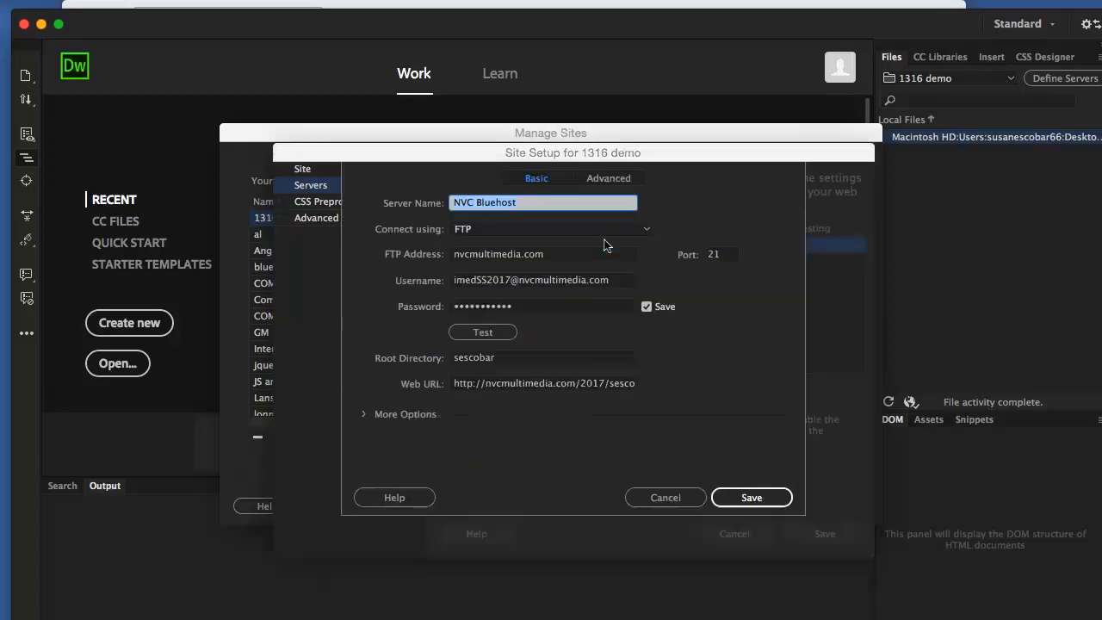
click(492, 331)
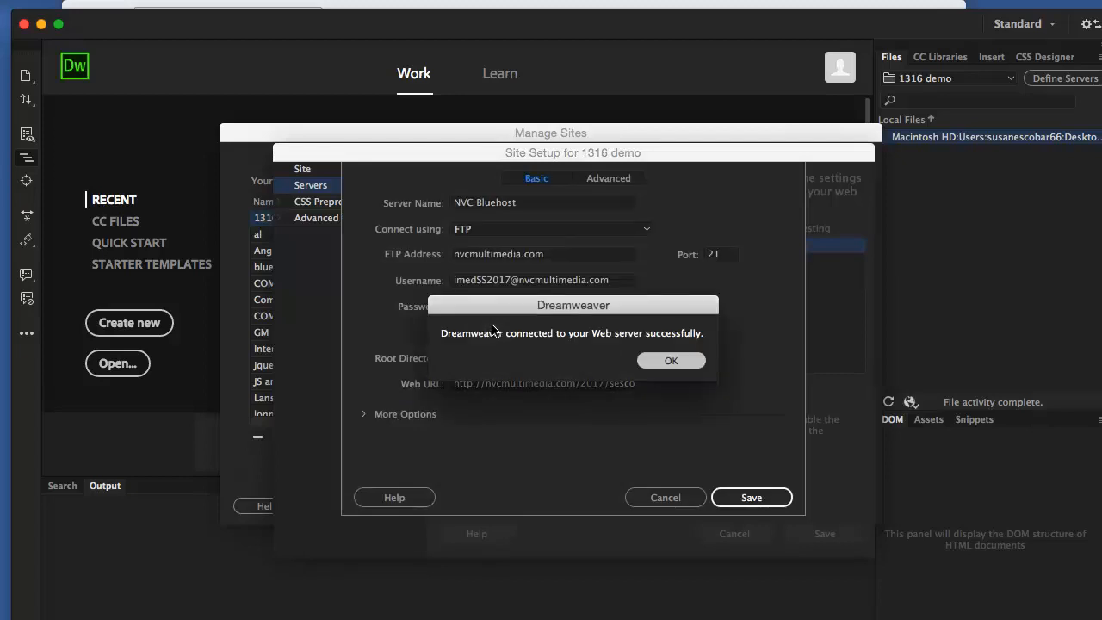
click(673, 360)
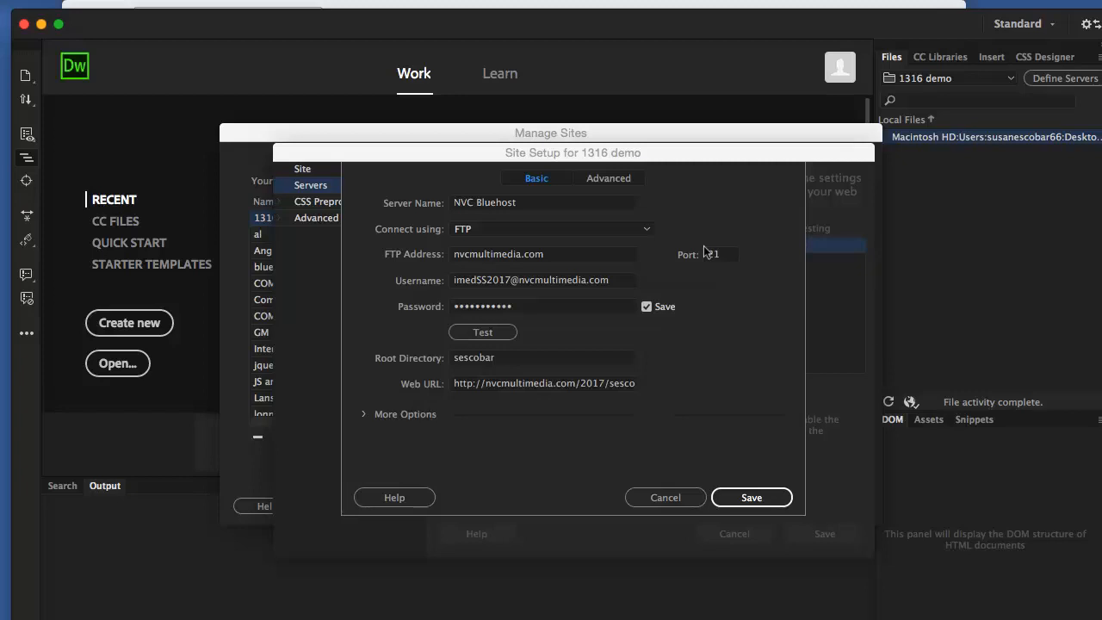
click(747, 497)
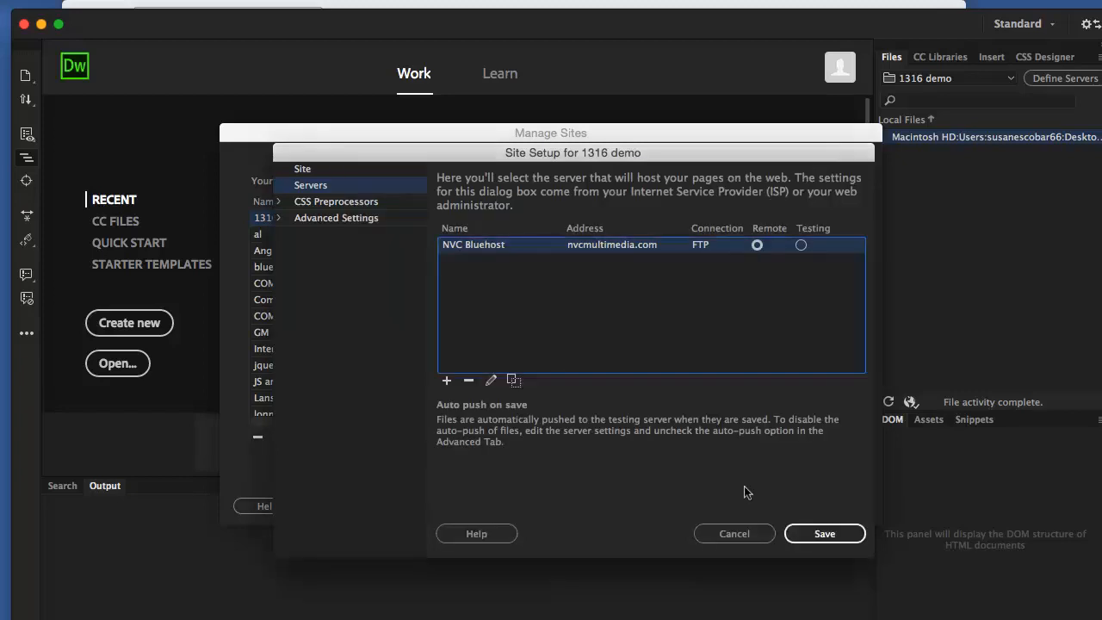
Save the 1316 demo site setup, accepting the shared root folder and cache rebuild, and finish managing sites
click(823, 534)
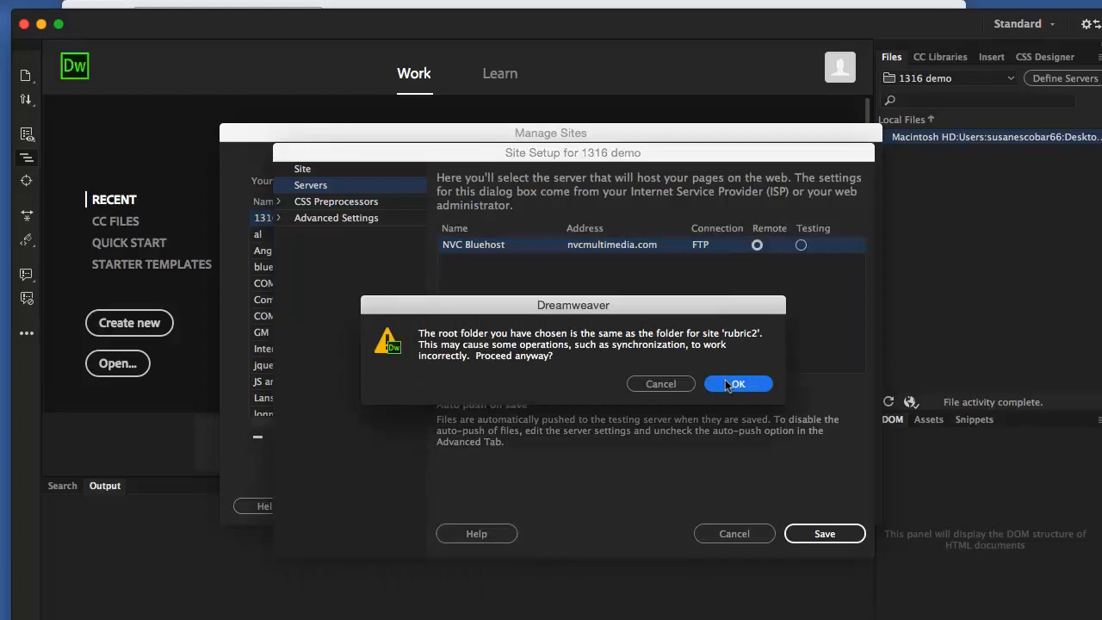
click(727, 385)
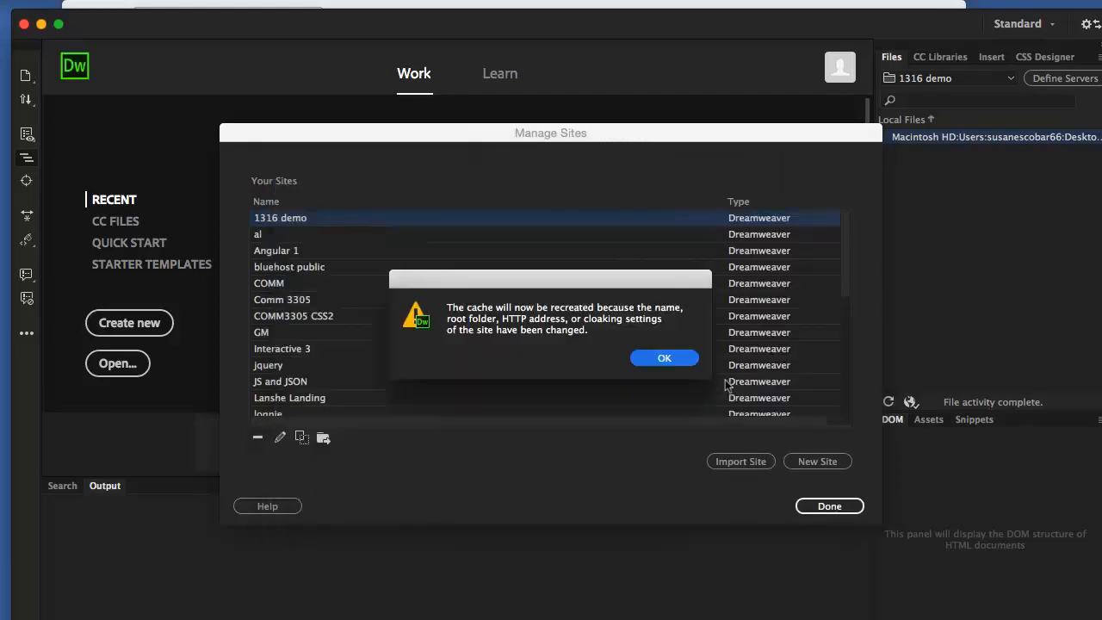
click(659, 358)
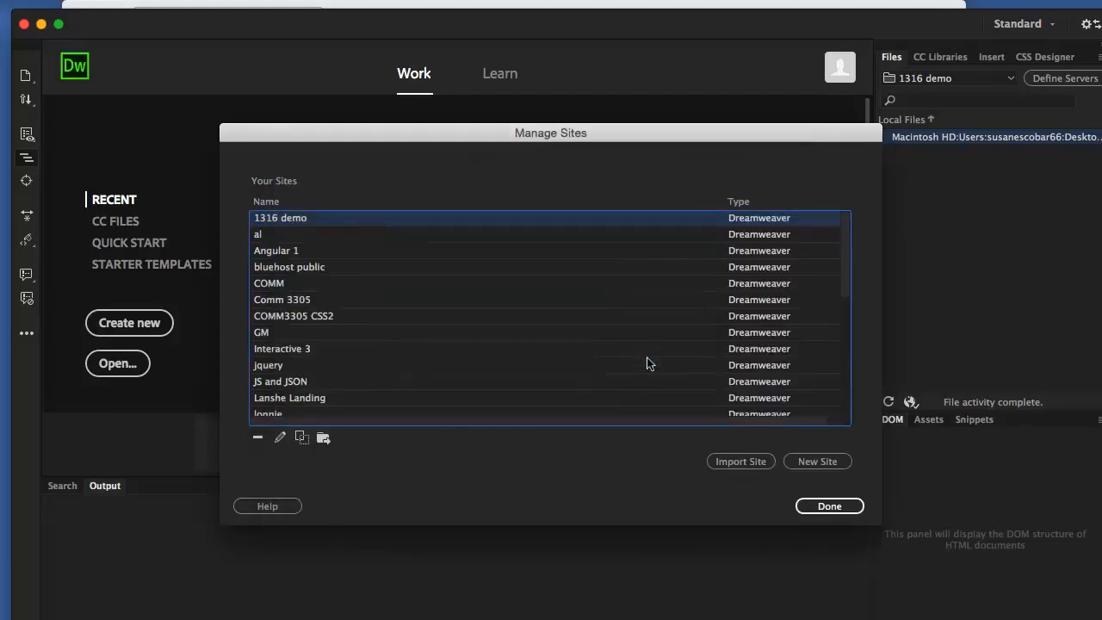
click(818, 506)
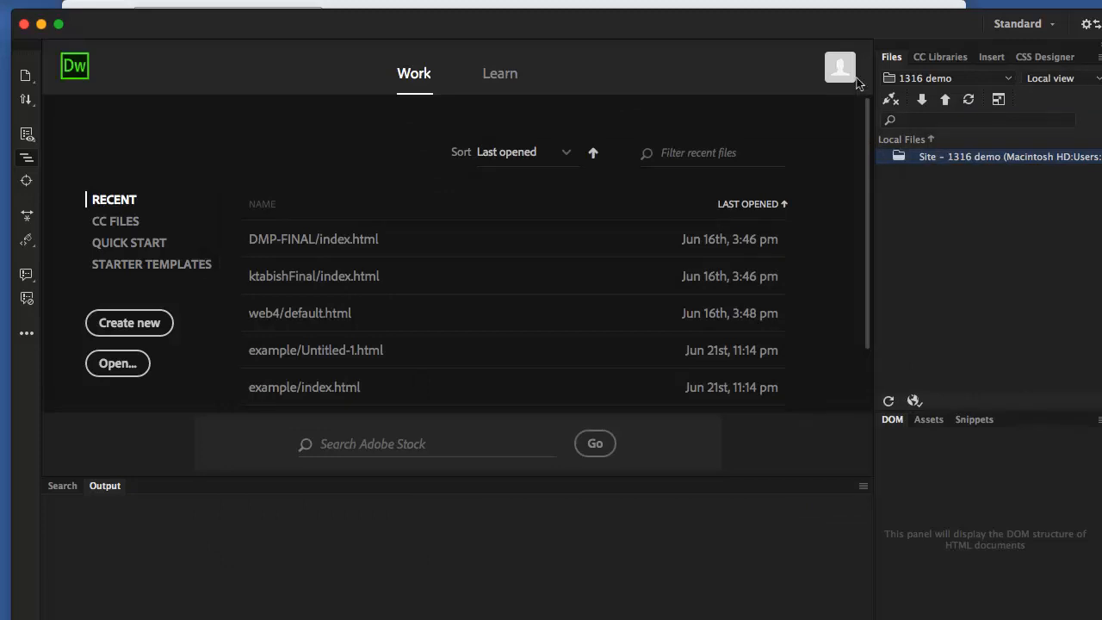
Widen the site file listing area and switch it to the remote server view
drag(870, 47, 760, 48)
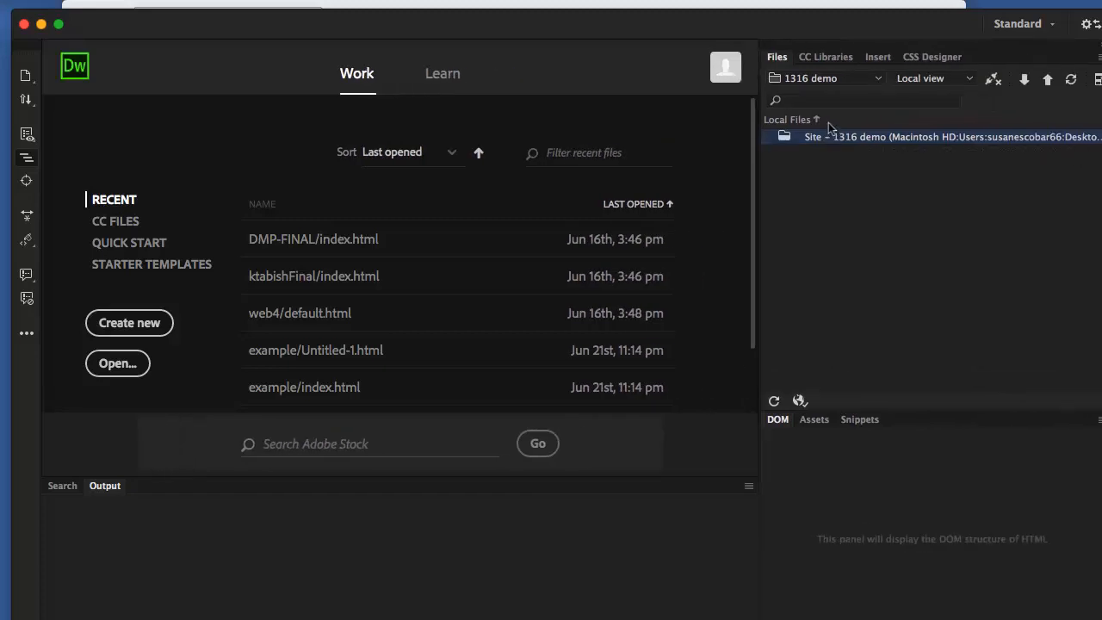
click(924, 81)
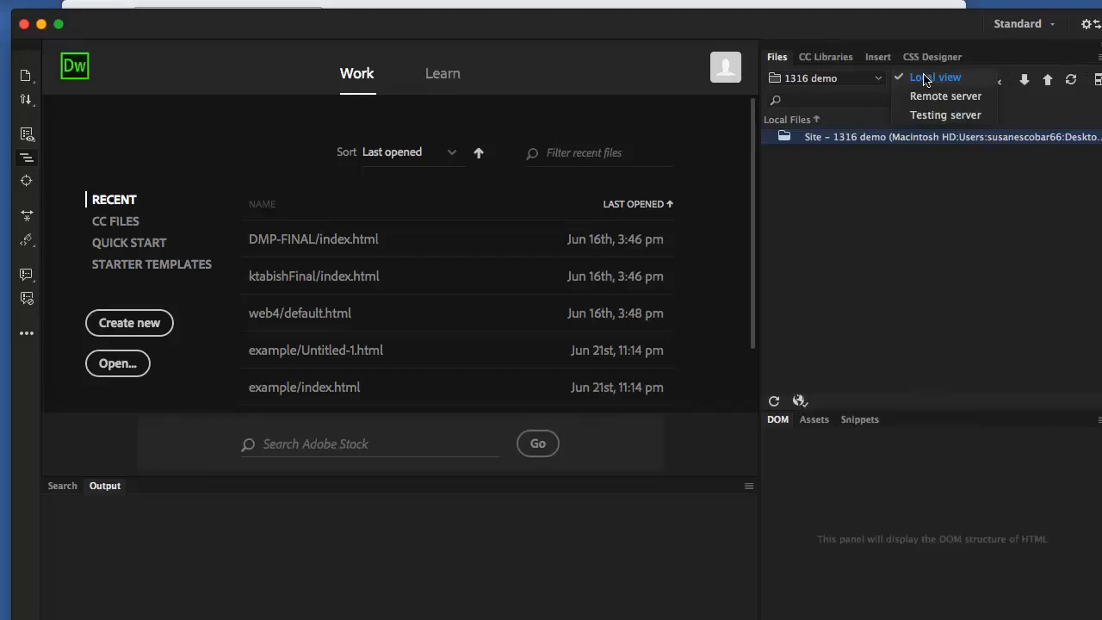
click(924, 92)
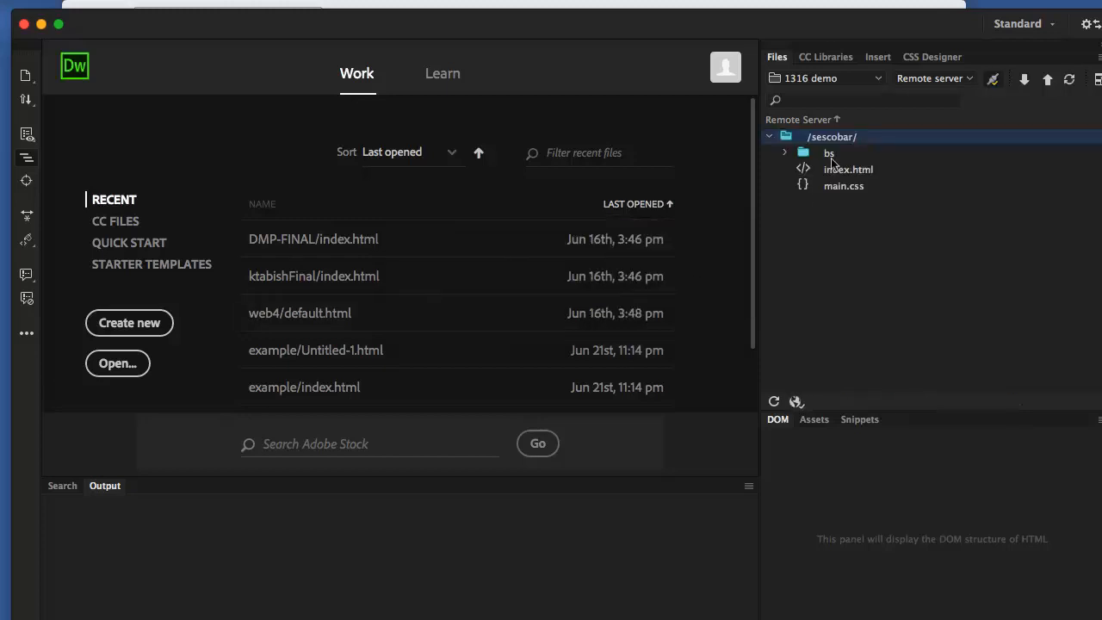
Examine the site's files on the remote server, including the contents of the bs folder
click(832, 168)
click(838, 185)
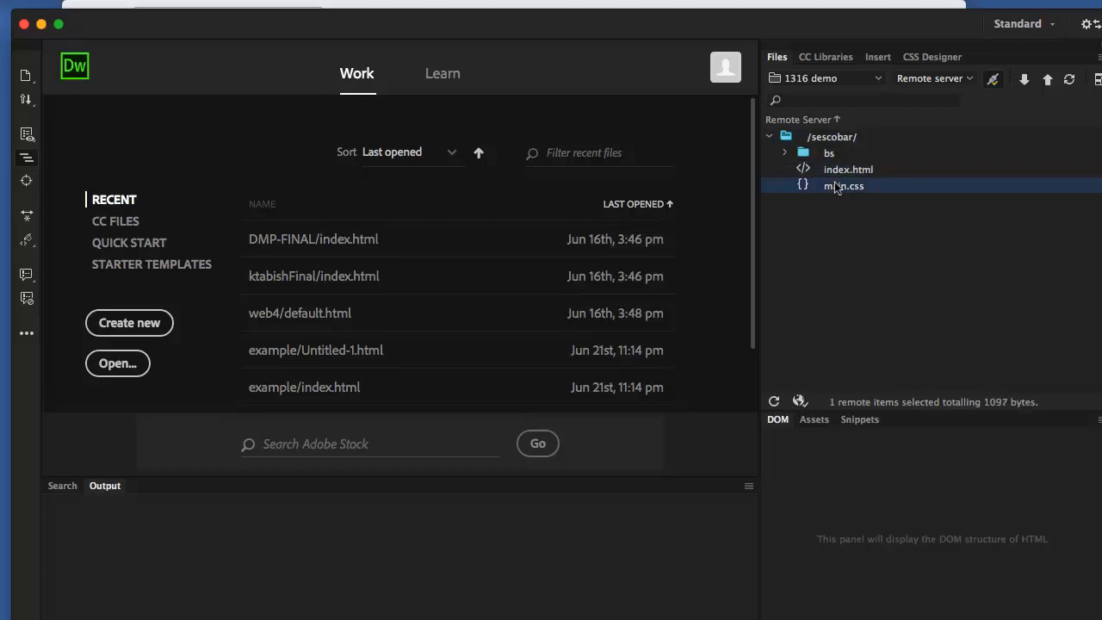
click(836, 168)
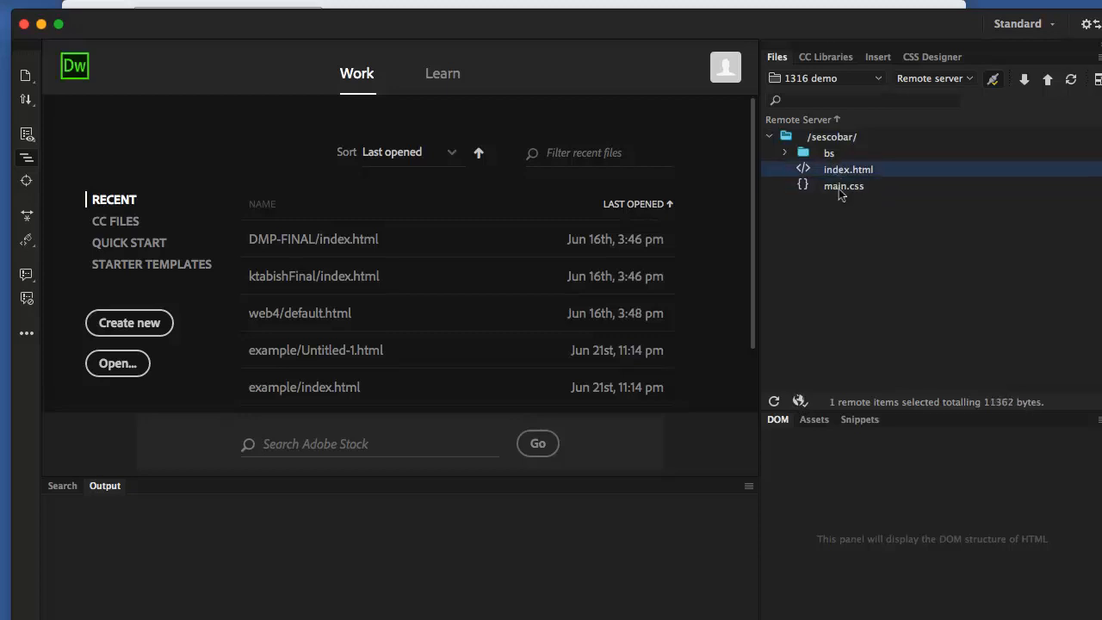
click(783, 152)
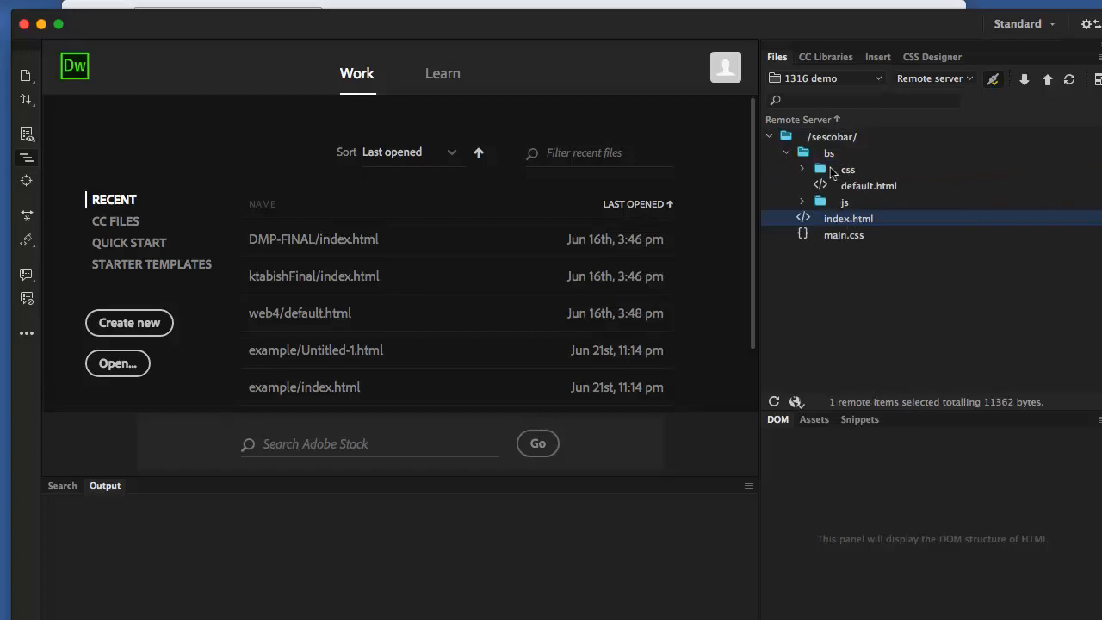
click(835, 140)
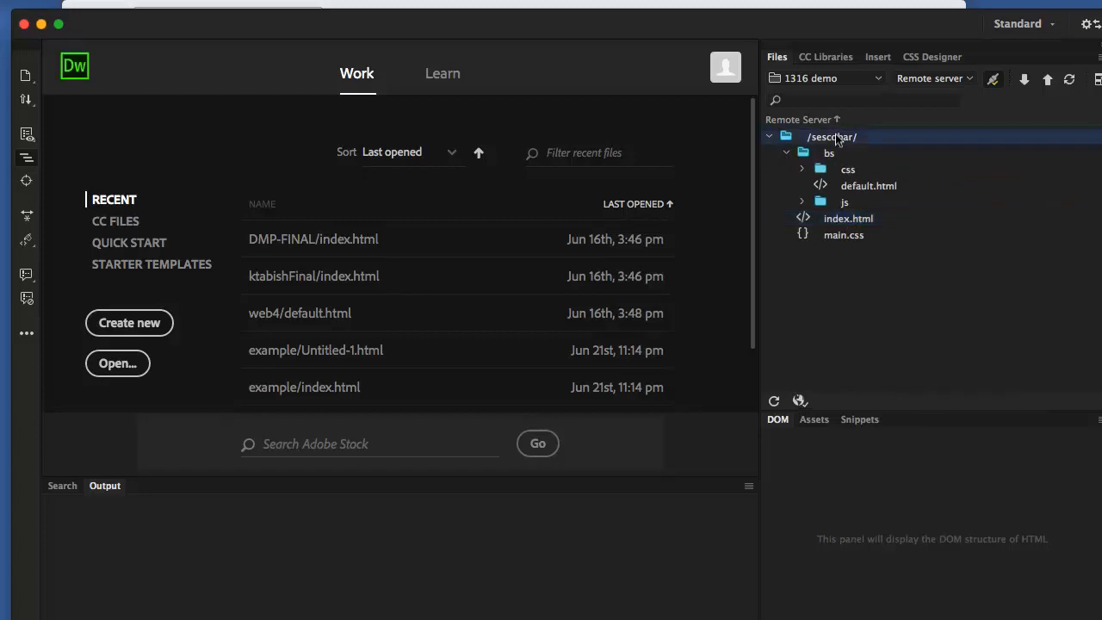
click(872, 80)
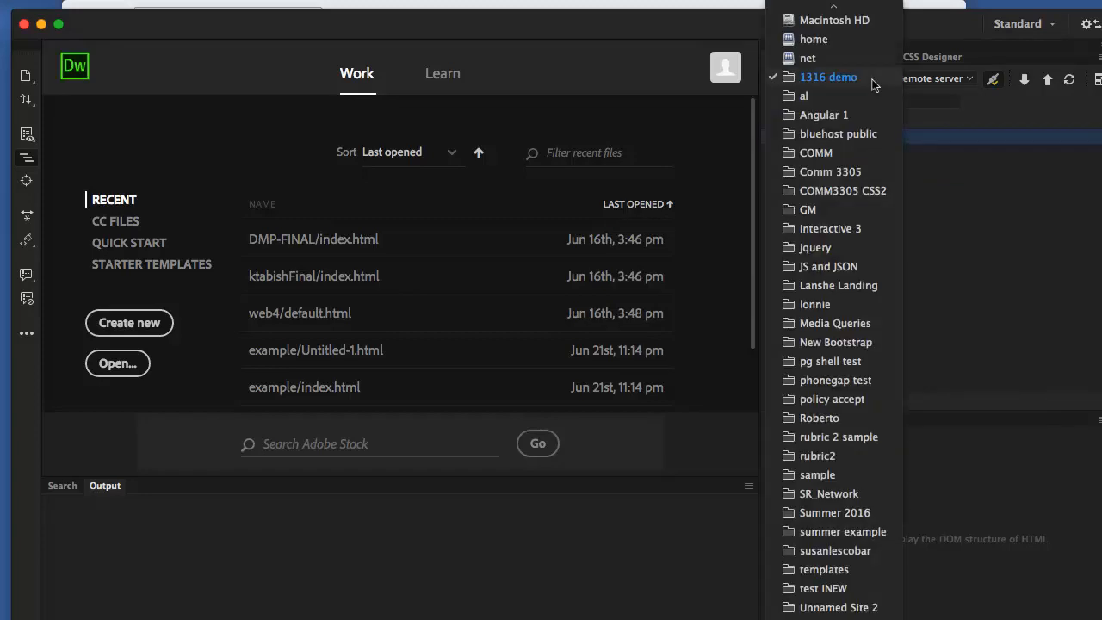
click(873, 82)
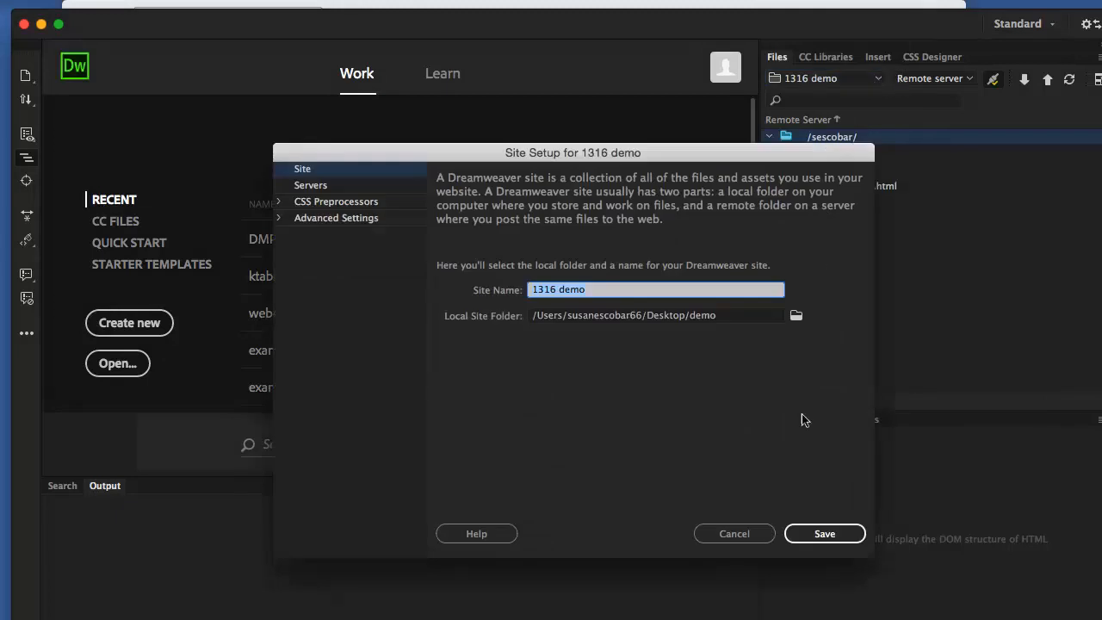
click(742, 534)
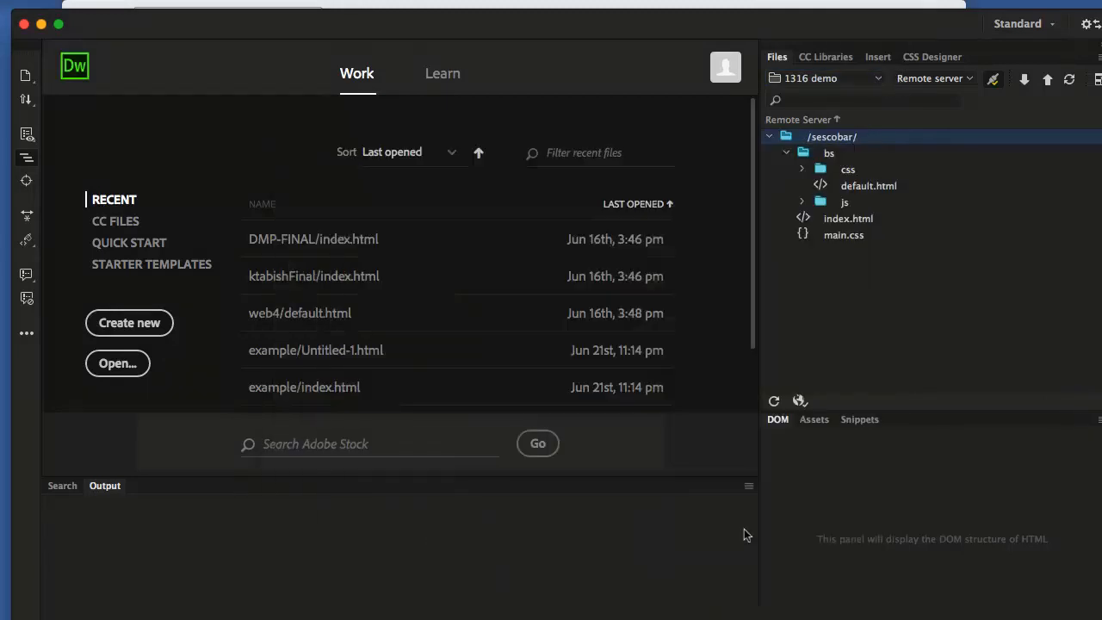
Switch the 1316 demo site's file listing back to the local view
click(972, 77)
click(937, 59)
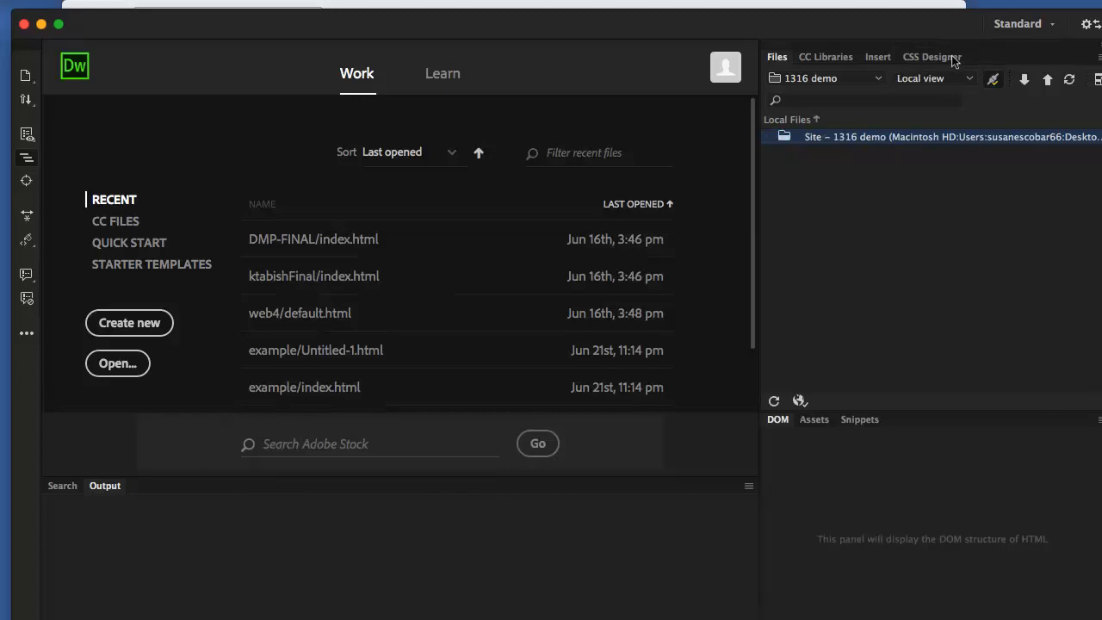